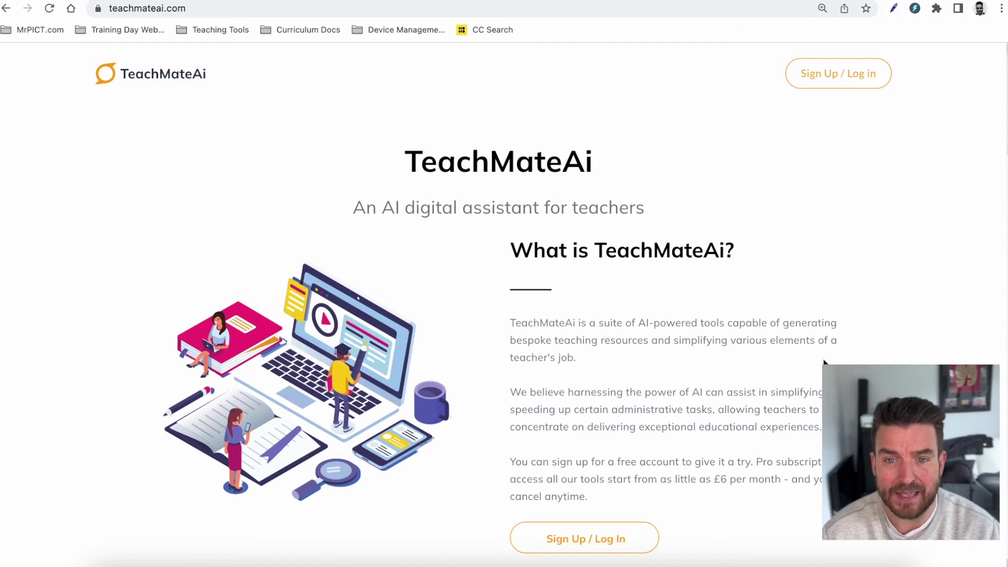
Scroll down the TeachMateAi homepage and back up, then go to Sign Up / Log in
{"action": "scroll", "coordinate": [823, 363], "scroll_direction": "down", "scroll_amount": 20}
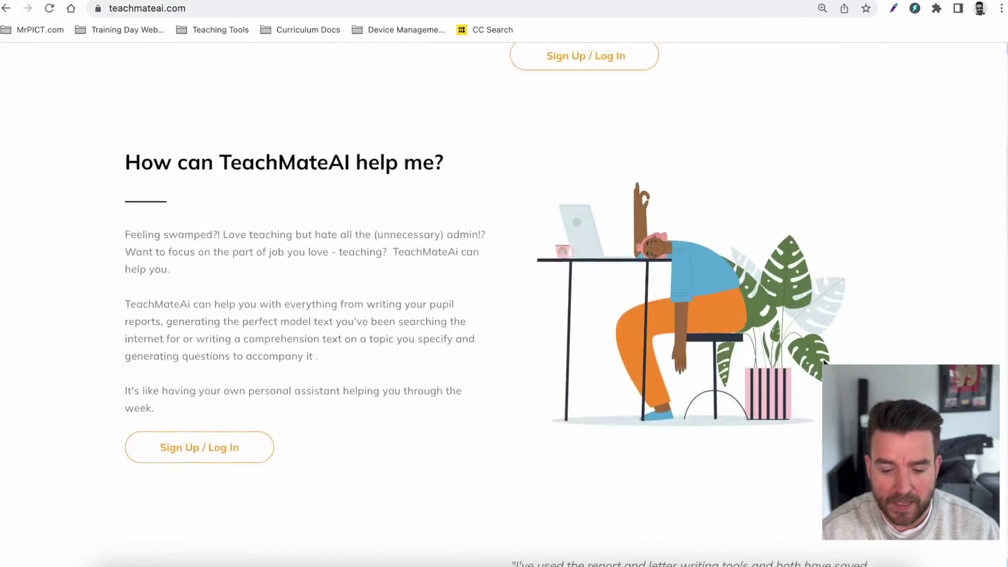
{"action": "scroll", "coordinate": [823, 363], "scroll_direction": "down", "scroll_amount": 15}
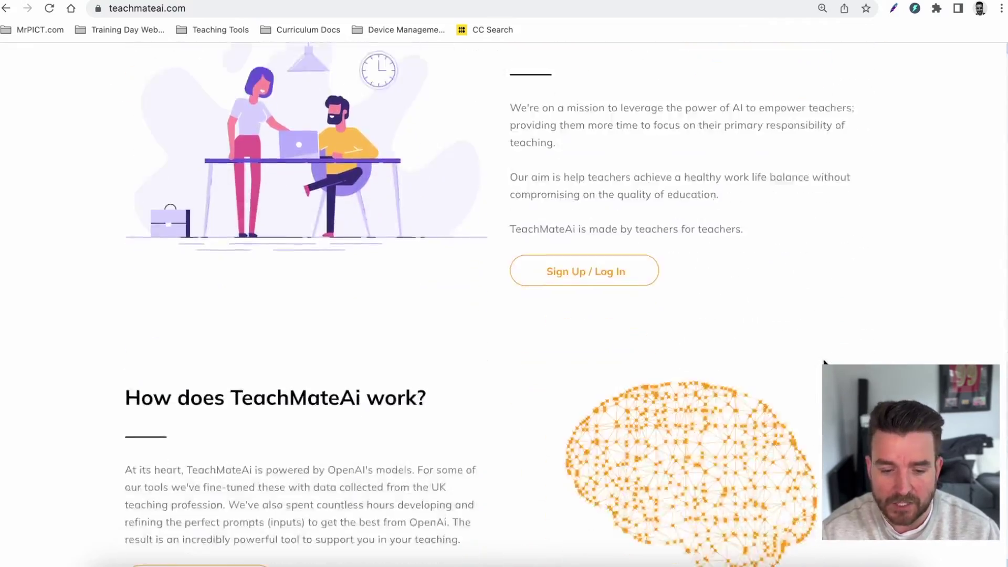
{"action": "scroll", "coordinate": [824, 362], "scroll_direction": "up", "scroll_amount": 20}
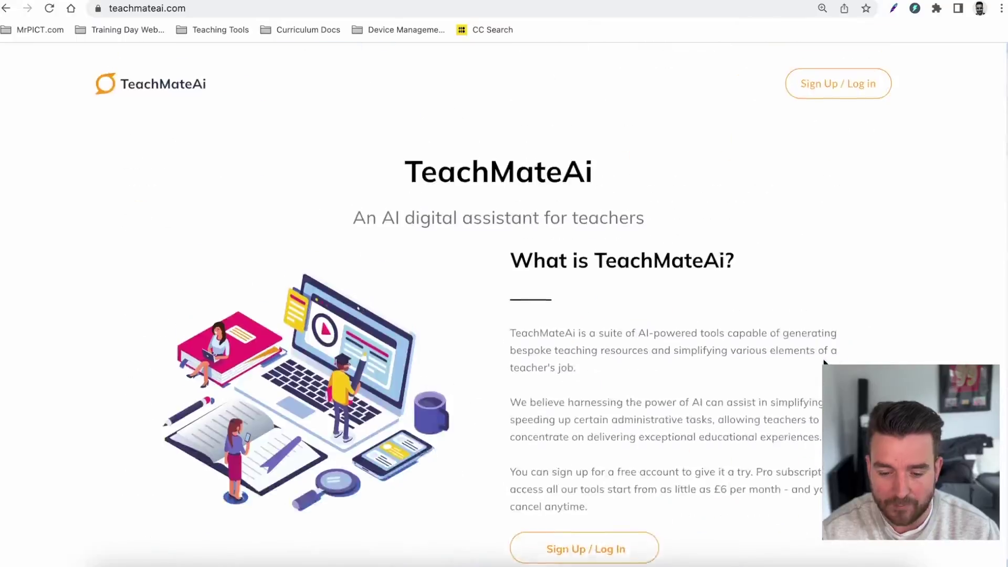
{"action": "left_click", "coordinate": [845, 74]}
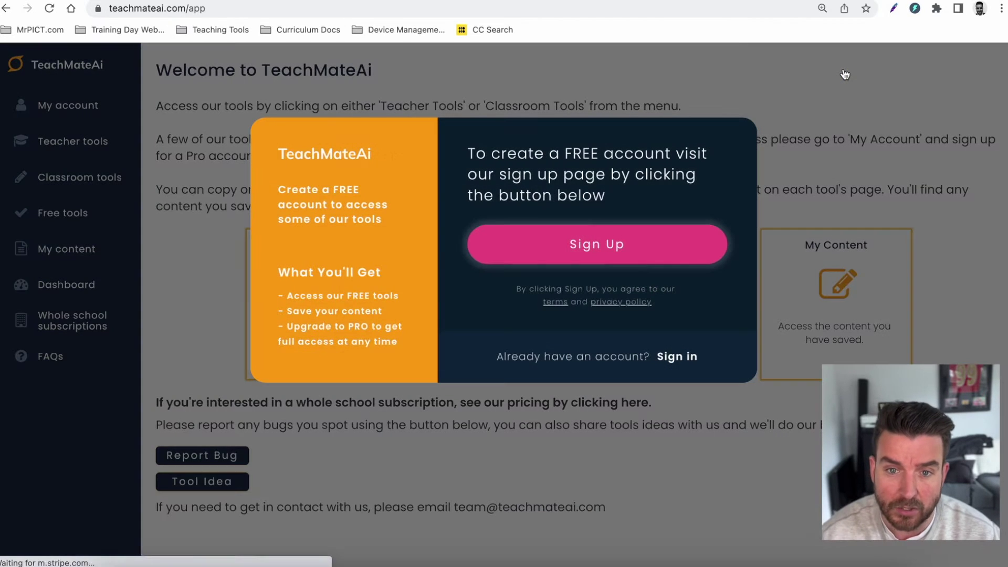
Sign in with the saved account password and open the My account page
{"action": "left_click", "coordinate": [694, 356]}
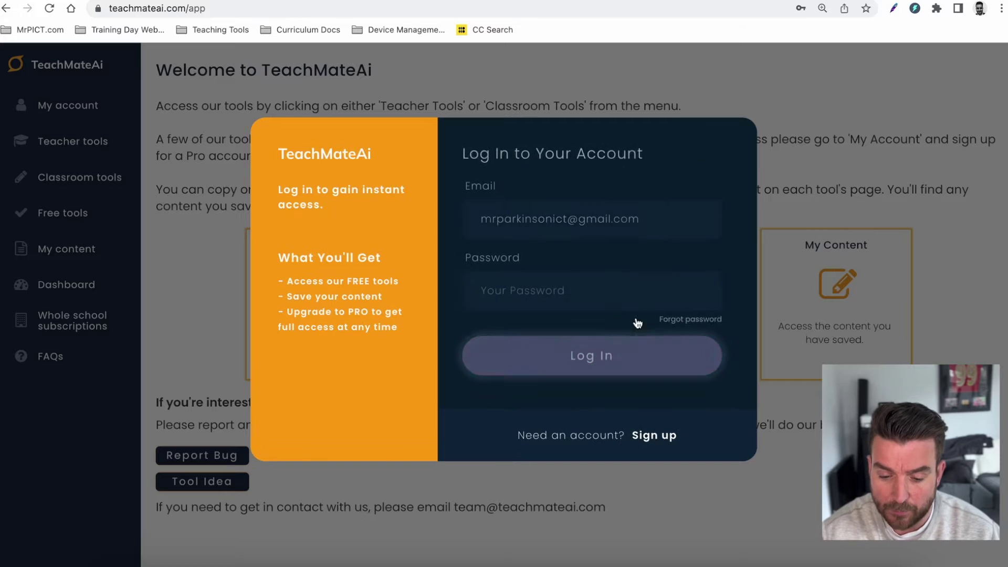
{"action": "left_click", "coordinate": [583, 298]}
{"action": "left_click", "coordinate": [604, 332]}
{"action": "left_click", "coordinate": [583, 355]}
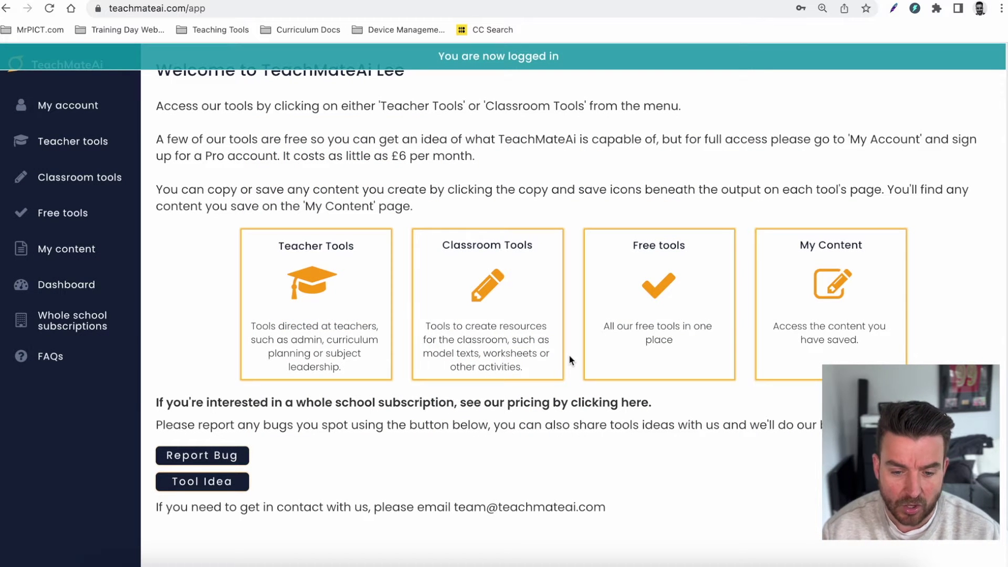
{"action": "left_click", "coordinate": [81, 113]}
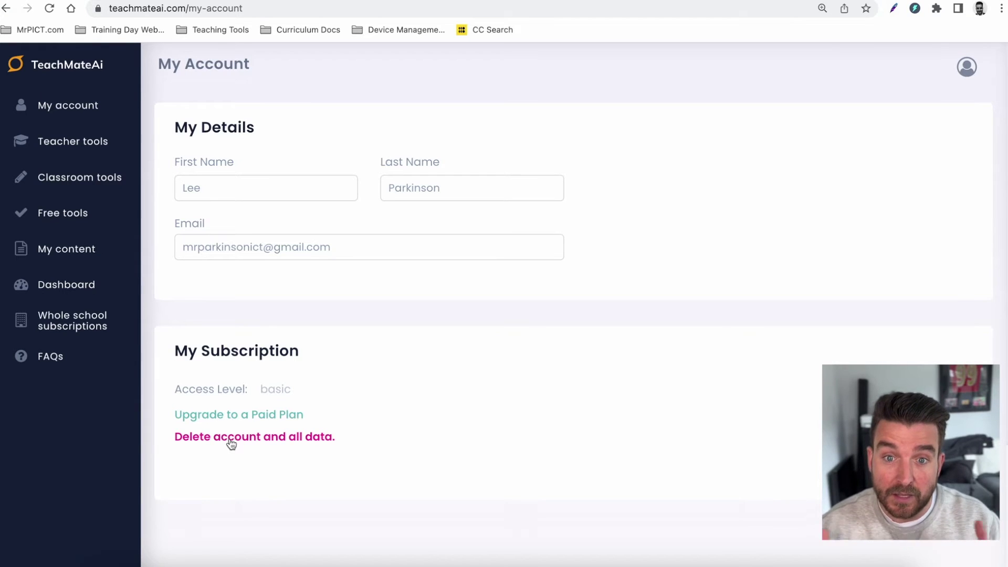
Check the monthly and yearly paid-plan prices, then dismiss the upgrade offer without subscribing
{"action": "left_click", "coordinate": [239, 415]}
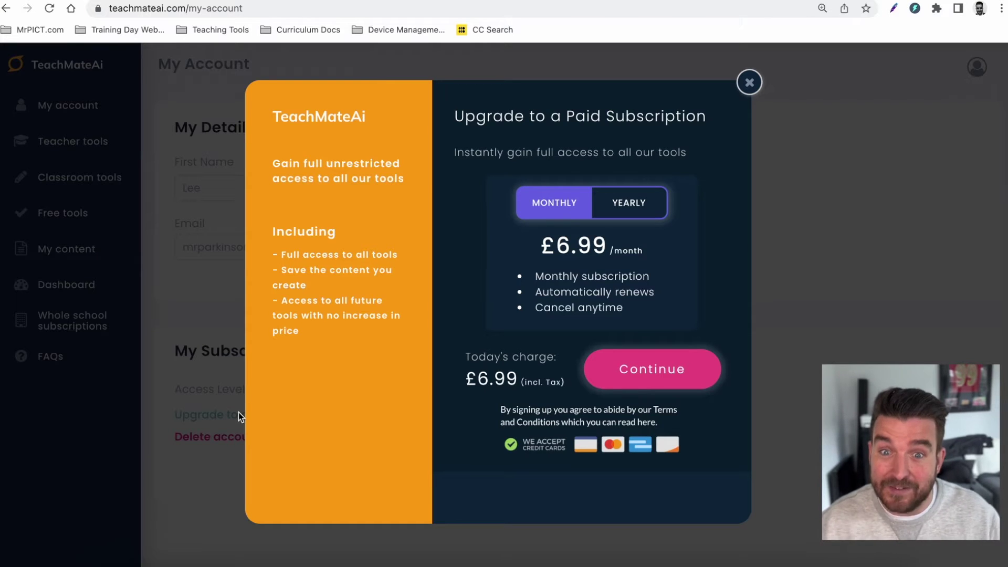
{"action": "left_click", "coordinate": [640, 203]}
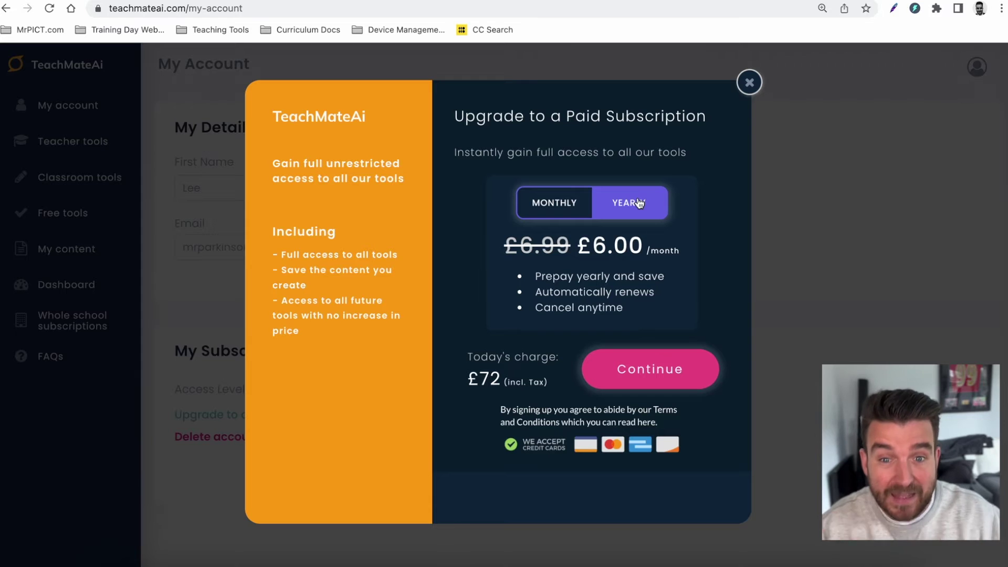
{"action": "left_click", "coordinate": [749, 82]}
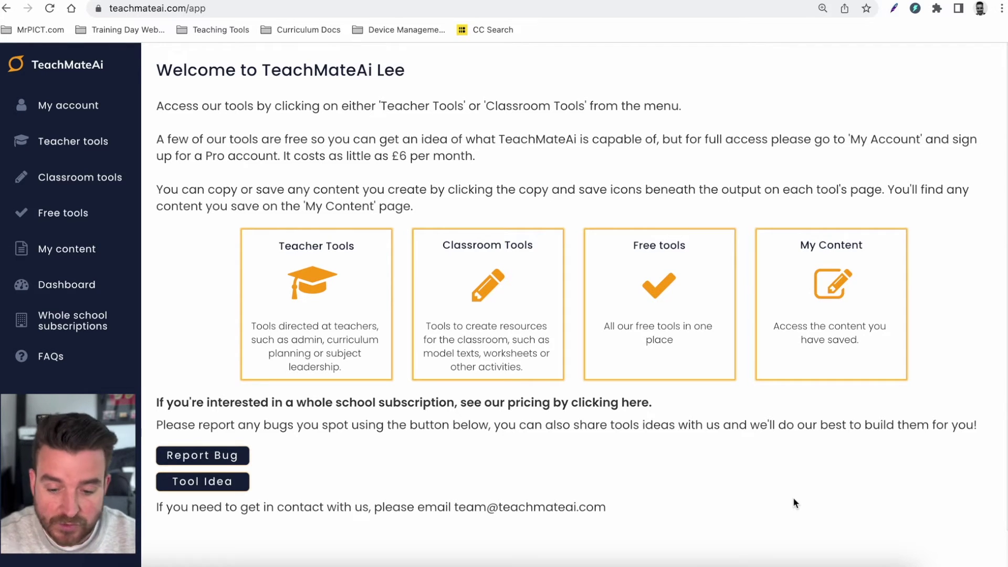
From Free tools, run Maths Starter Questions with year group 4
{"action": "left_click", "coordinate": [662, 293]}
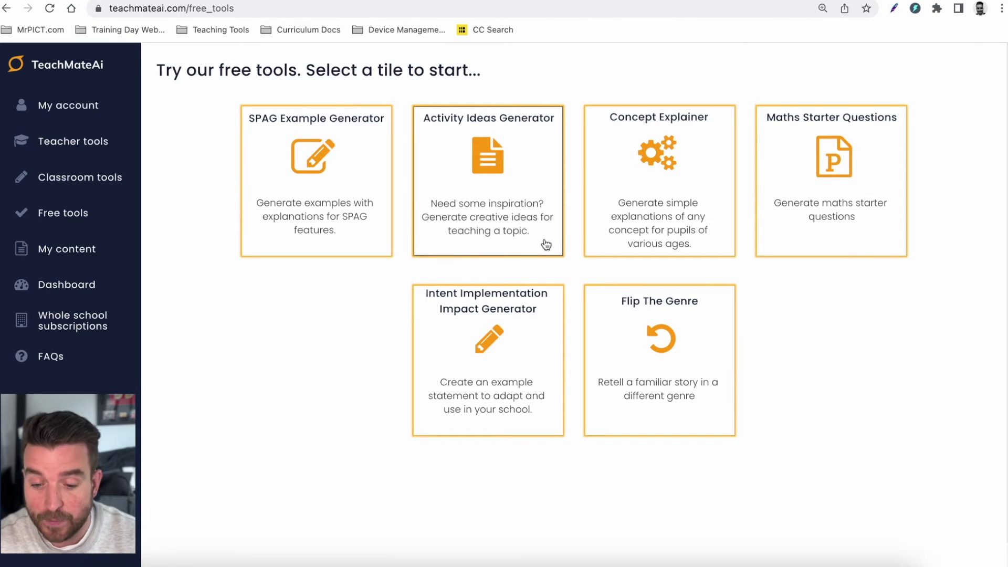
{"action": "left_click", "coordinate": [823, 184]}
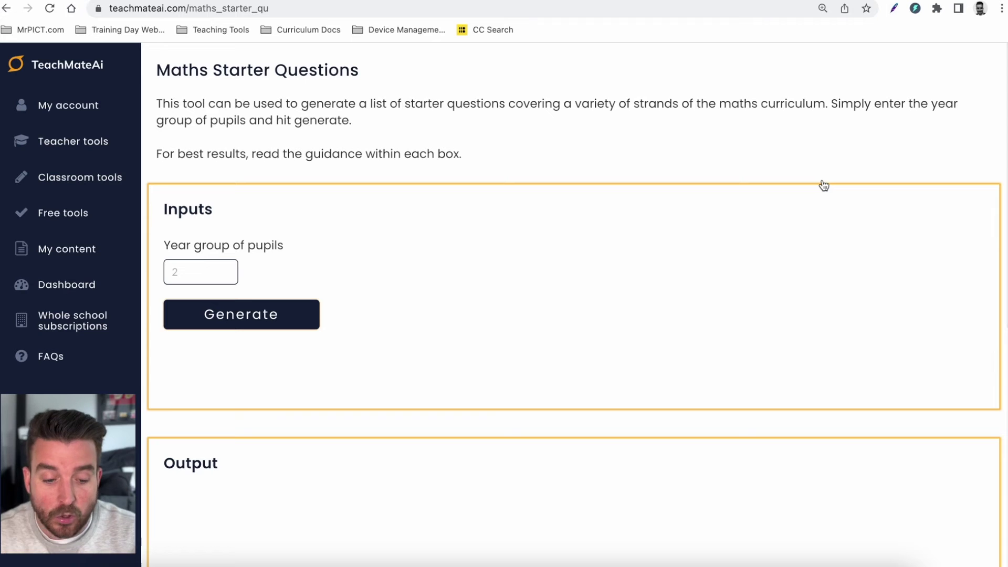
{"action": "left_click", "coordinate": [191, 278]}
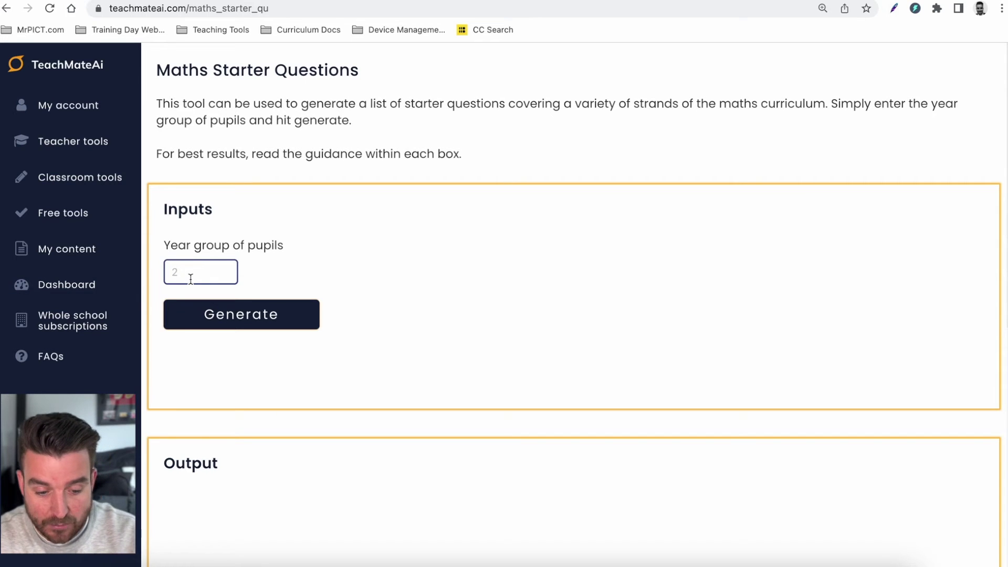
{"action": "type", "text": "4"}
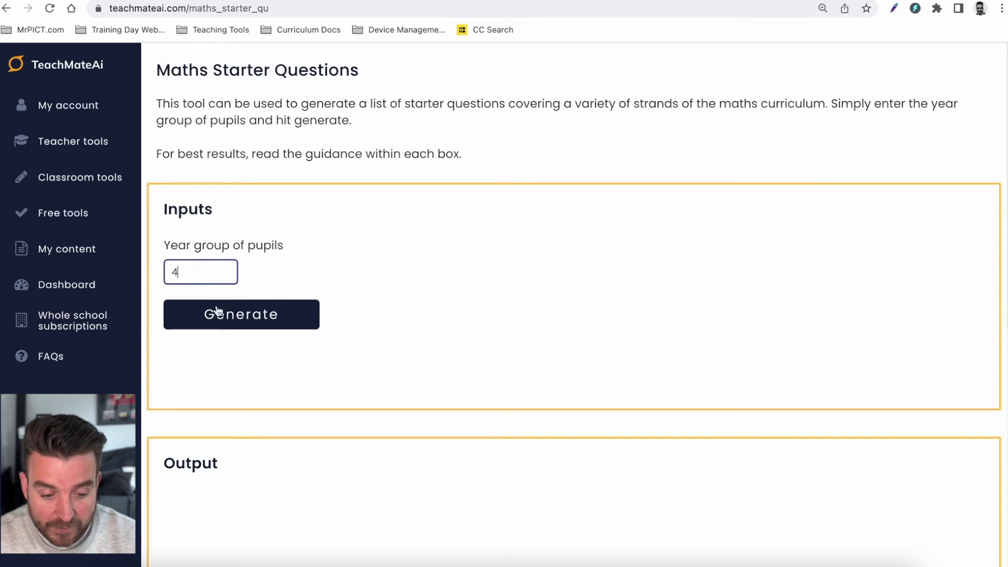
{"action": "left_click", "coordinate": [231, 317]}
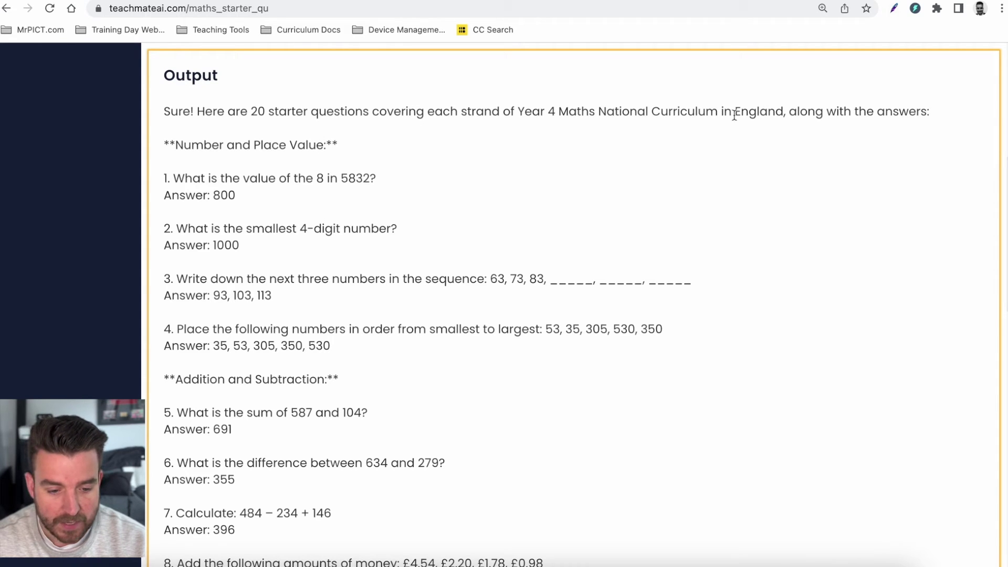
Review the generated questions, briefly selecting questions 18 to 20 and their answers
{"action": "scroll", "coordinate": [632, 207], "scroll_direction": "down", "scroll_amount": 2}
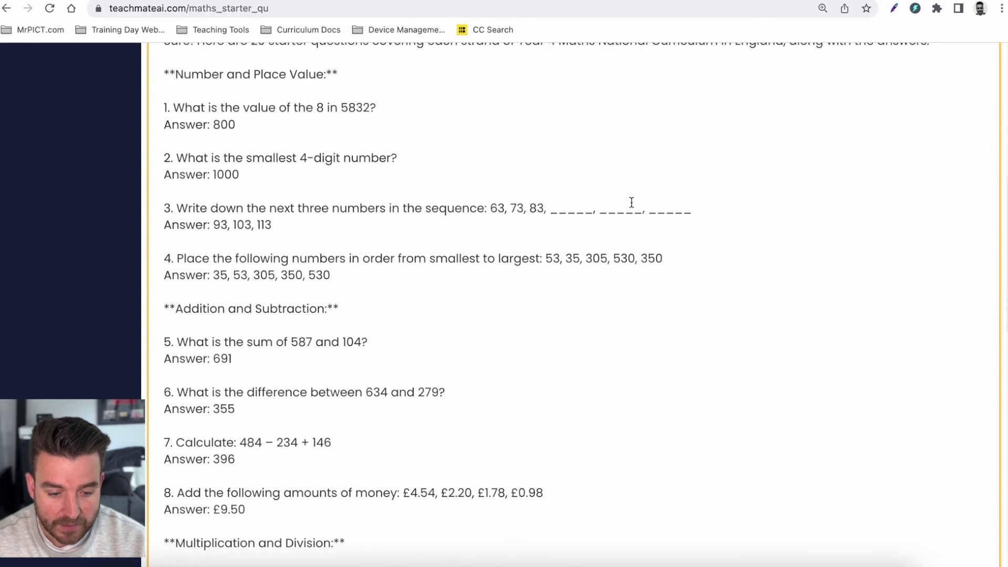
{"action": "scroll", "coordinate": [334, 207], "scroll_direction": "down", "scroll_amount": 7}
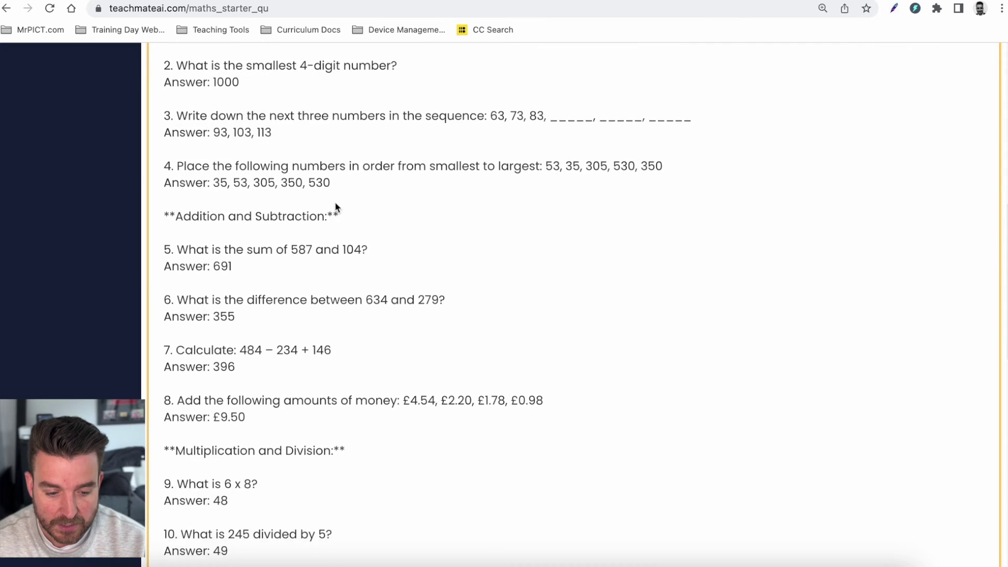
{"action": "scroll", "coordinate": [336, 206], "scroll_direction": "down", "scroll_amount": 9}
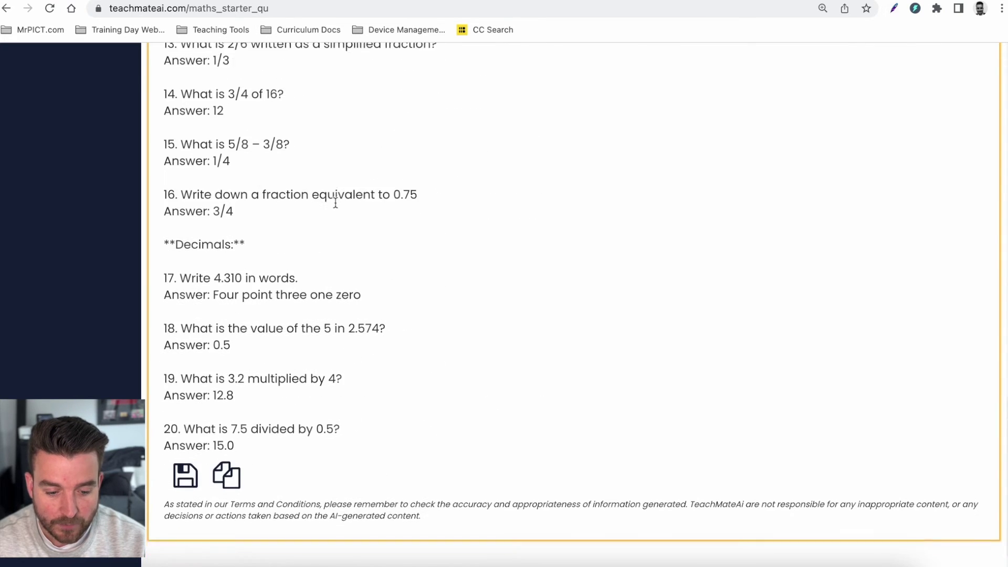
{"action": "scroll", "coordinate": [336, 207], "scroll_direction": "up", "scroll_amount": 4}
{"action": "scroll", "coordinate": [336, 206], "scroll_direction": "up", "scroll_amount": 9}
{"action": "scroll", "coordinate": [336, 207], "scroll_direction": "down", "scroll_amount": 14}
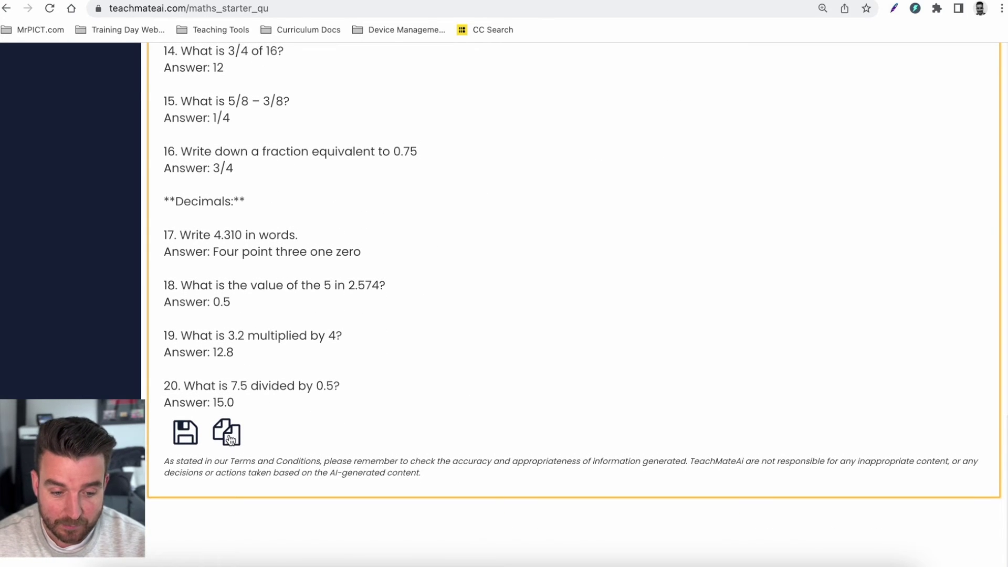
{"action": "left_click_drag", "start_coordinate": [261, 401], "coordinate": [237, 294]}
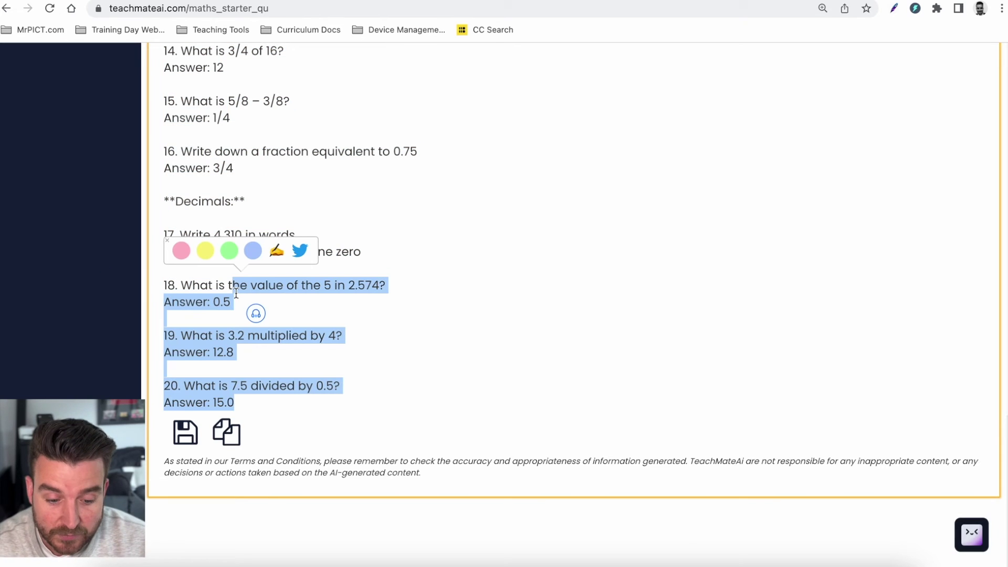
{"action": "left_click", "coordinate": [446, 337]}
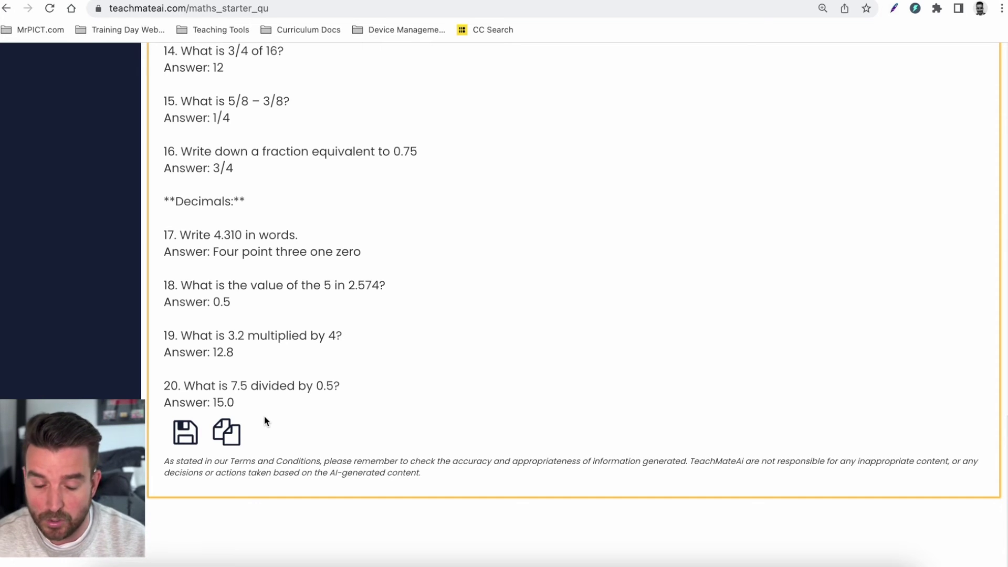
Look over the output once more, then go to My content
{"action": "scroll", "coordinate": [265, 420], "scroll_direction": "up", "scroll_amount": 15}
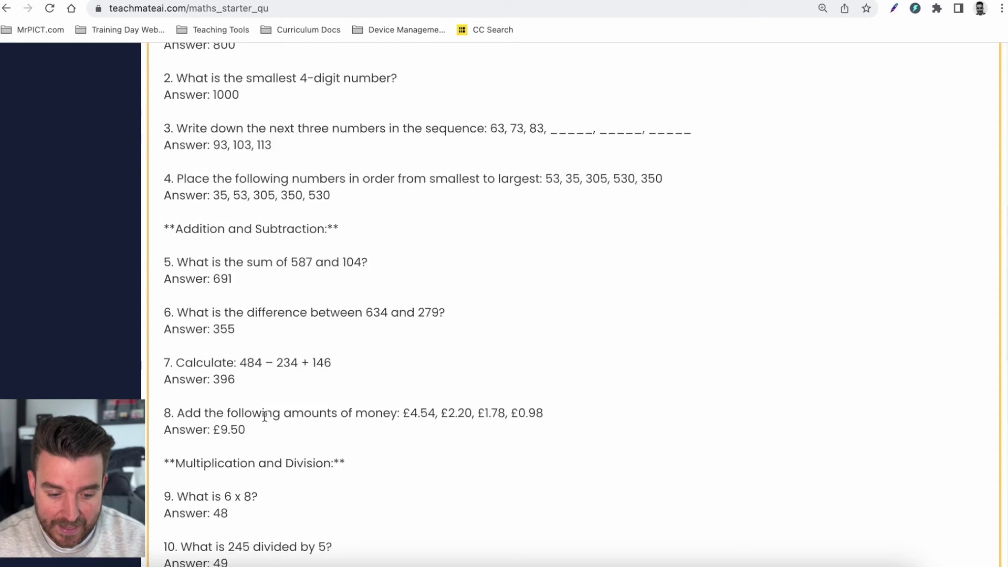
{"action": "scroll", "coordinate": [229, 331], "scroll_direction": "down", "scroll_amount": 6}
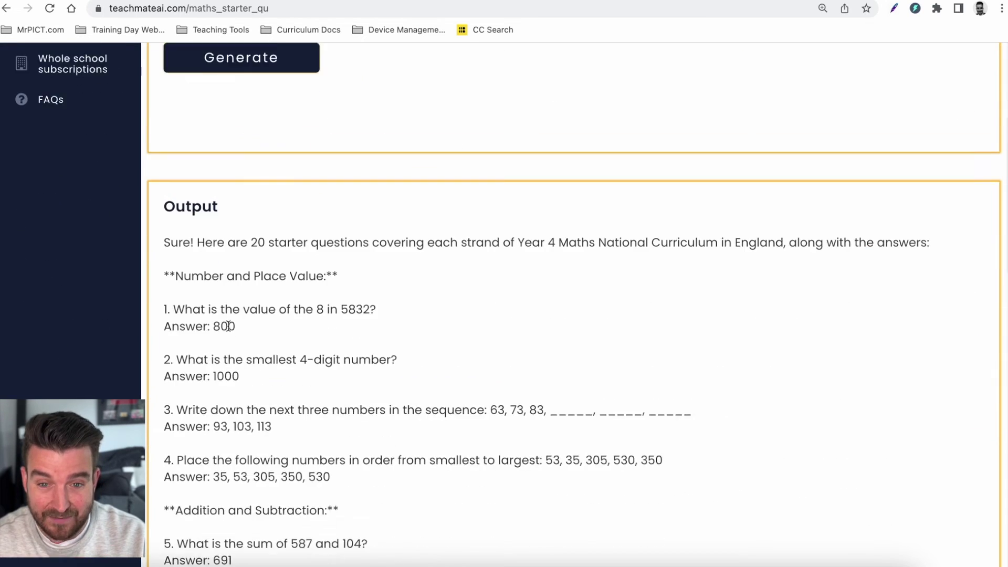
{"action": "scroll", "coordinate": [229, 315], "scroll_direction": "down", "scroll_amount": 12}
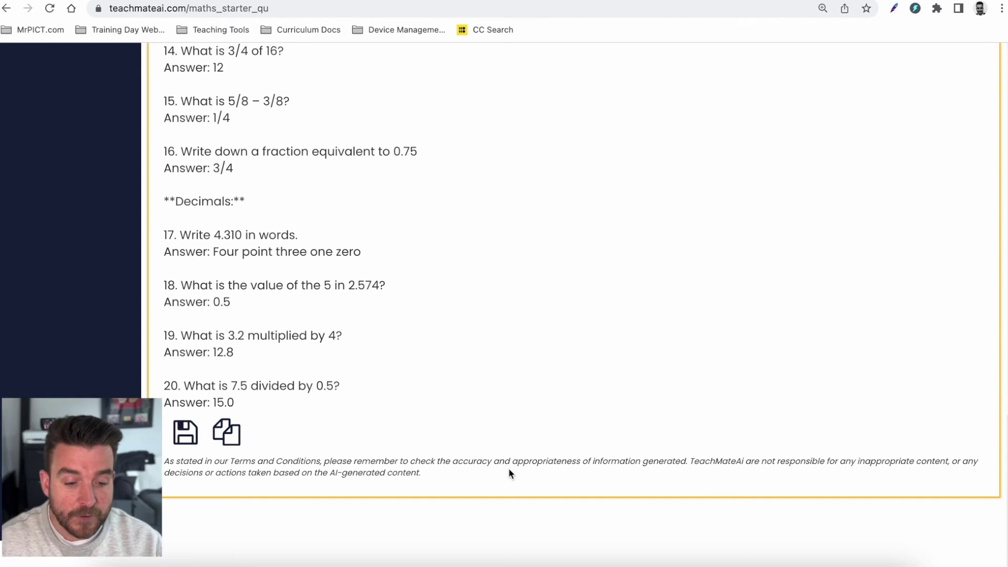
{"action": "scroll", "coordinate": [509, 468], "scroll_direction": "up", "scroll_amount": 20}
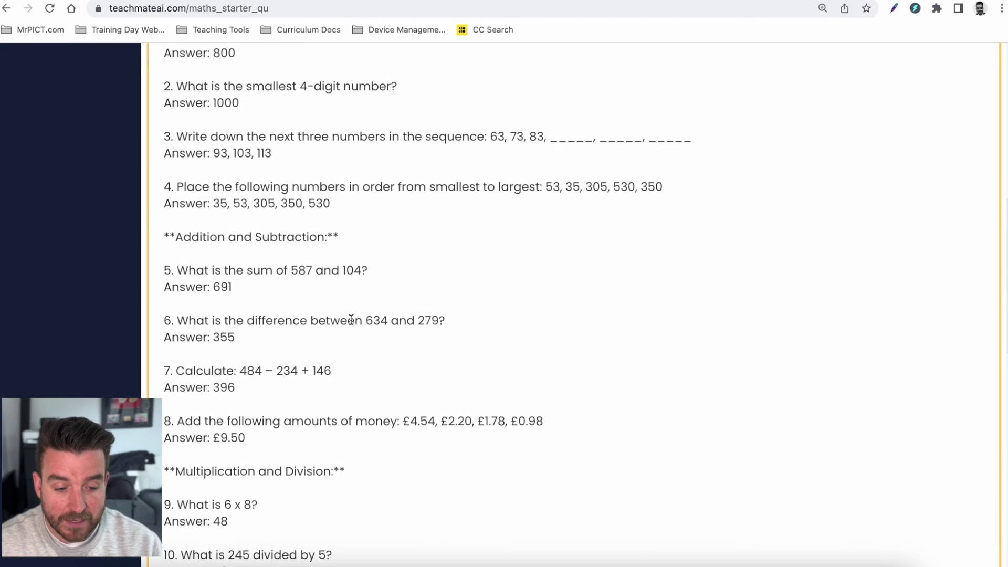
{"action": "left_click", "coordinate": [88, 251]}
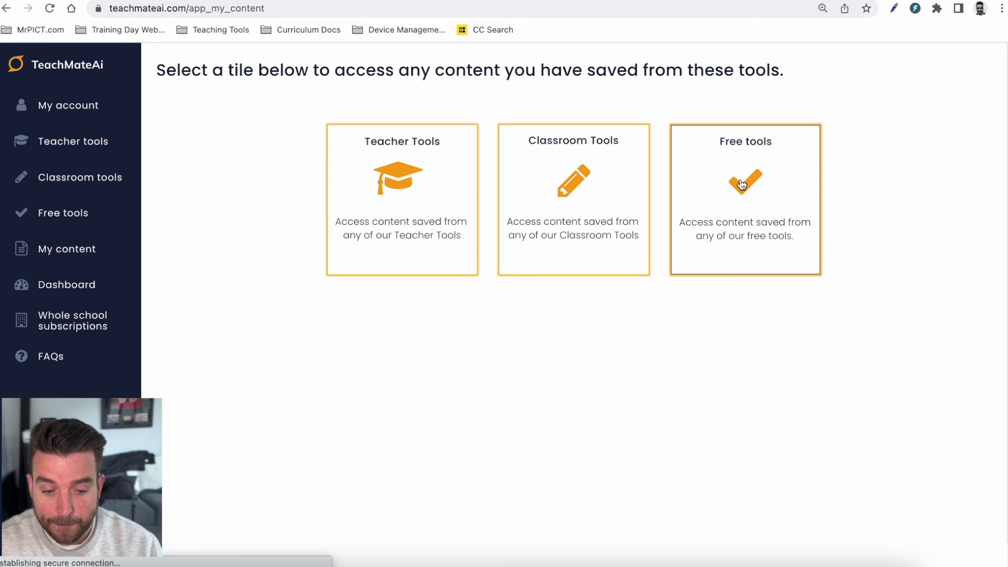
Expand and read the saved Maths Starter Questions under Free tools, then go to Teacher tools
{"action": "left_click", "coordinate": [742, 184]}
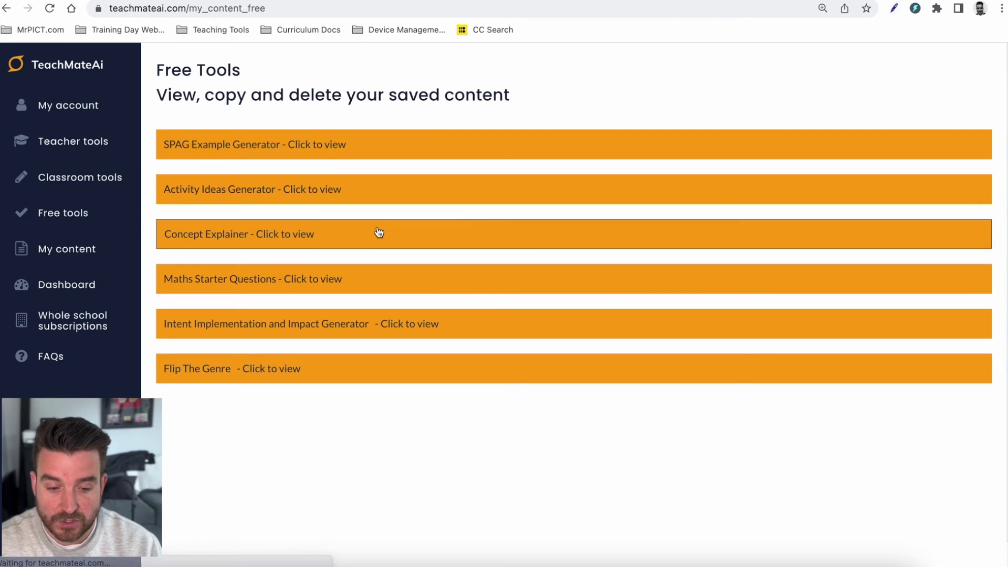
{"action": "left_click", "coordinate": [286, 282]}
{"action": "scroll", "coordinate": [479, 384], "scroll_direction": "down", "scroll_amount": 5}
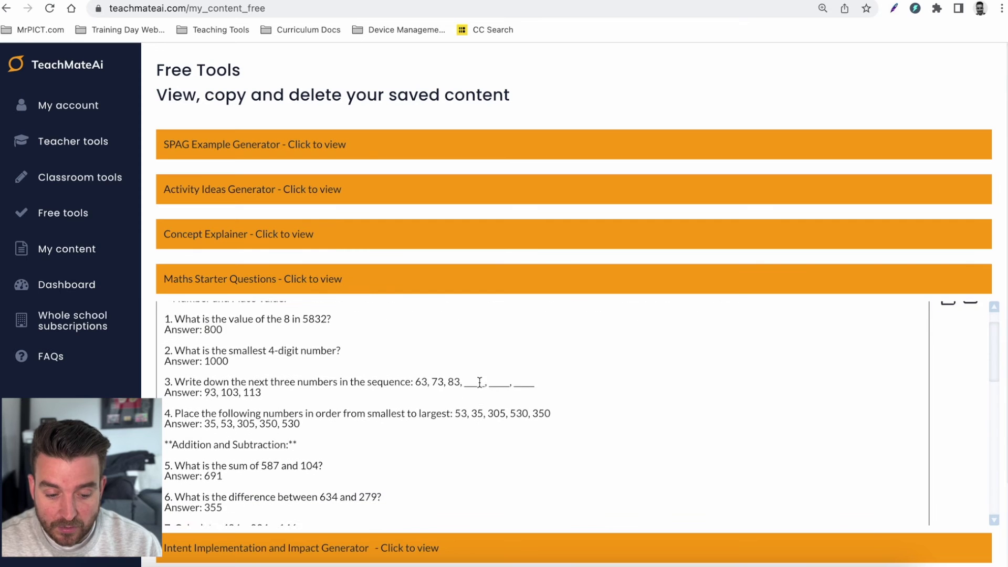
{"action": "scroll", "coordinate": [479, 386], "scroll_direction": "down", "scroll_amount": 10}
{"action": "scroll", "coordinate": [479, 386], "scroll_direction": "up", "scroll_amount": 10}
{"action": "scroll", "coordinate": [479, 387], "scroll_direction": "up", "scroll_amount": 3}
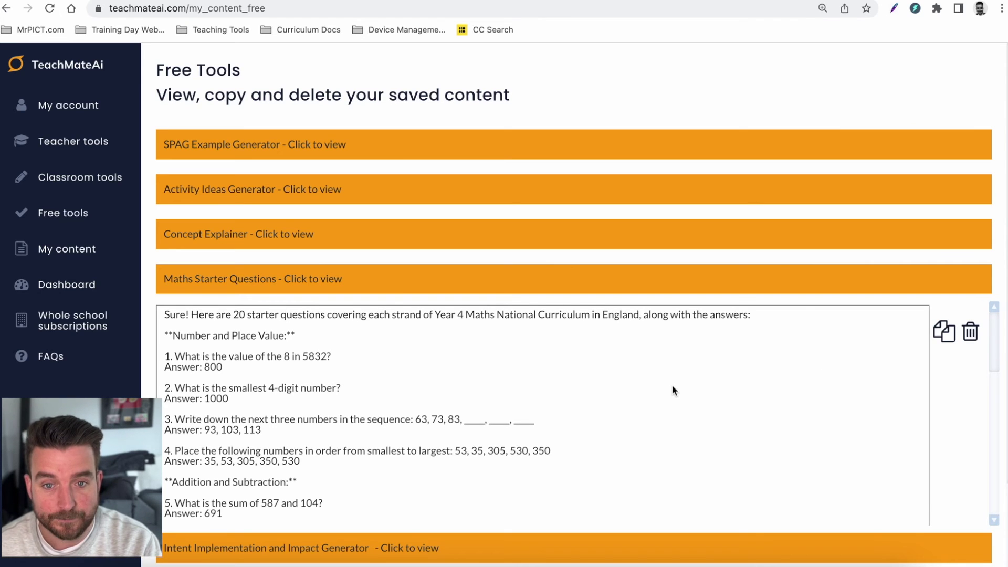
{"action": "left_click", "coordinate": [90, 143]}
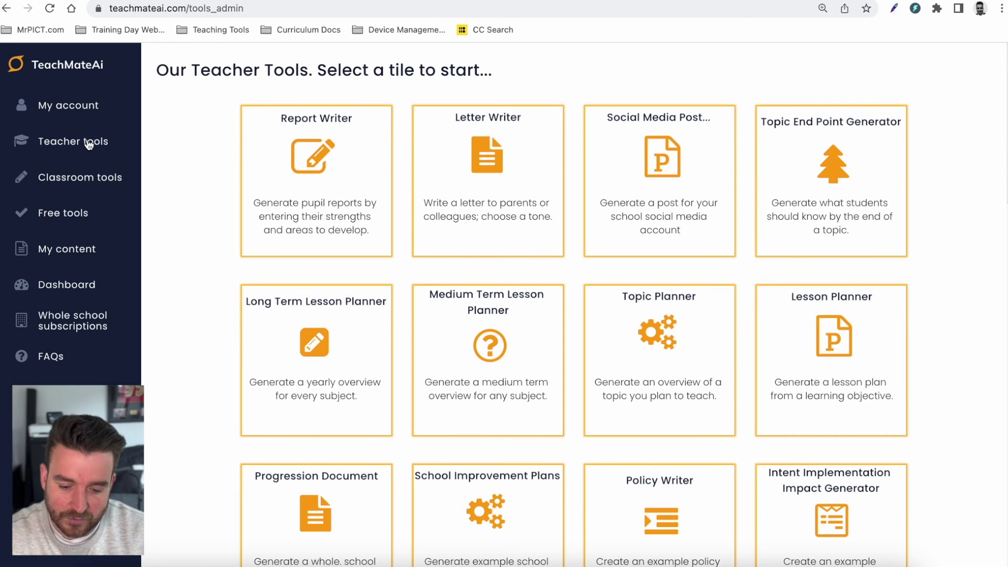
Browse the Teacher Tools grid from top to bottom
{"action": "scroll", "coordinate": [242, 181], "scroll_direction": "down", "scroll_amount": 7}
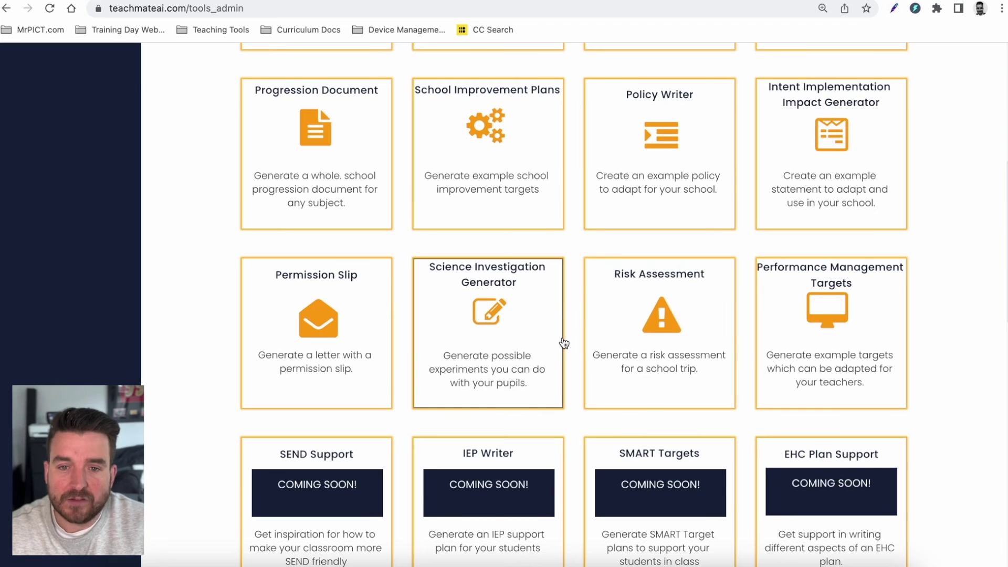
{"action": "scroll", "coordinate": [562, 341], "scroll_direction": "down", "scroll_amount": 2}
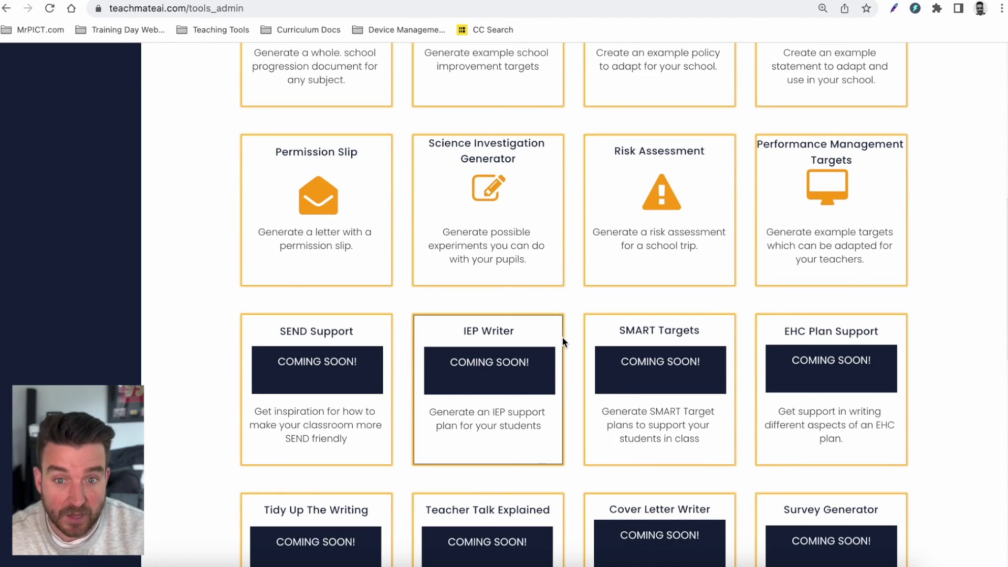
{"action": "scroll", "coordinate": [563, 342], "scroll_direction": "down", "scroll_amount": 11}
{"action": "scroll", "coordinate": [564, 343], "scroll_direction": "up", "scroll_amount": 20}
{"action": "scroll", "coordinate": [564, 343], "scroll_direction": "down", "scroll_amount": 3}
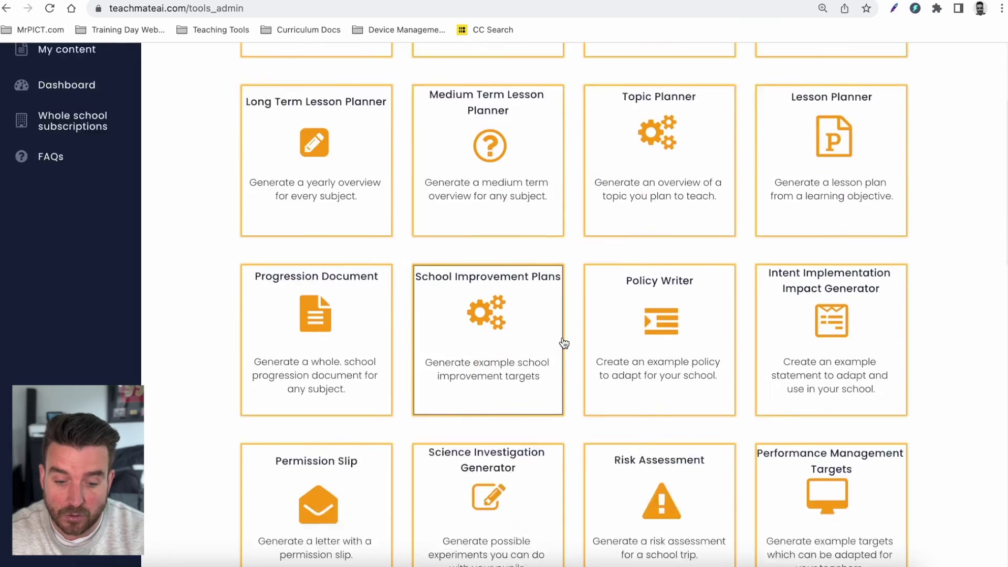
{"action": "scroll", "coordinate": [564, 343], "scroll_direction": "down", "scroll_amount": 9}
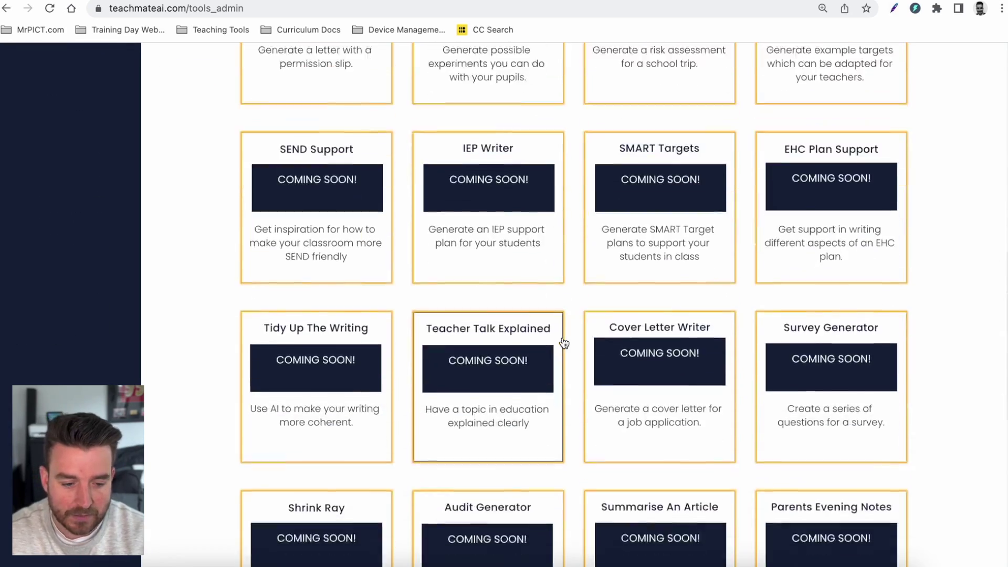
{"action": "scroll", "coordinate": [564, 343], "scroll_direction": "up", "scroll_amount": 13}
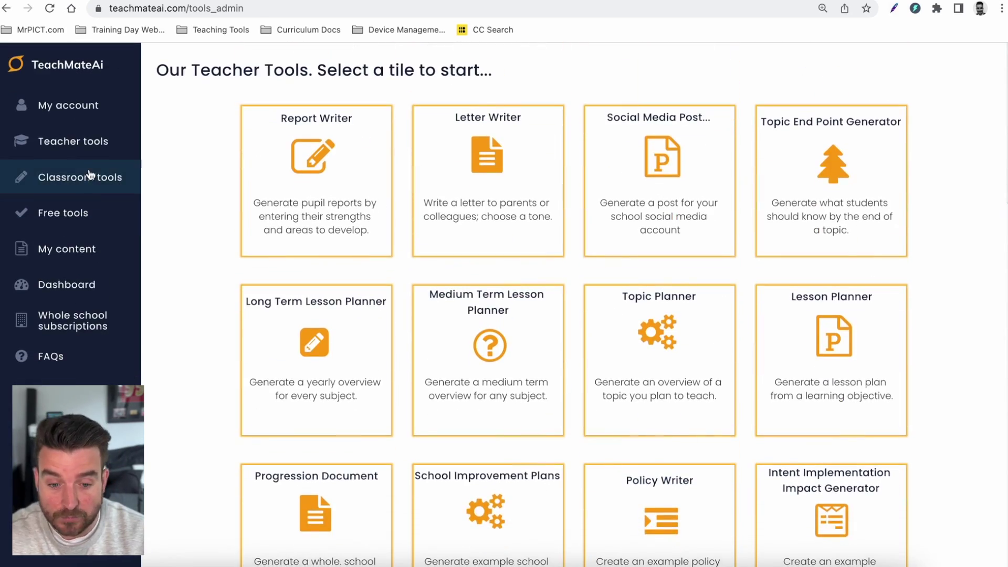
Switch to Classroom tools and browse its tiles, such as Worksheet Generator and Timeline Generator
{"action": "left_click", "coordinate": [90, 175]}
{"action": "scroll", "coordinate": [465, 249], "scroll_direction": "down", "scroll_amount": 5}
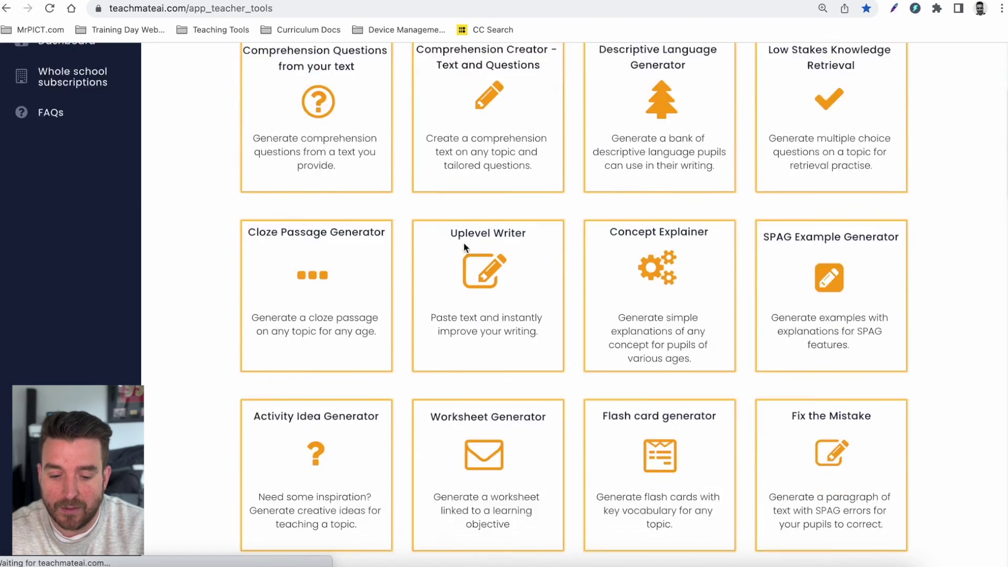
{"action": "scroll", "coordinate": [464, 247], "scroll_direction": "down", "scroll_amount": 3}
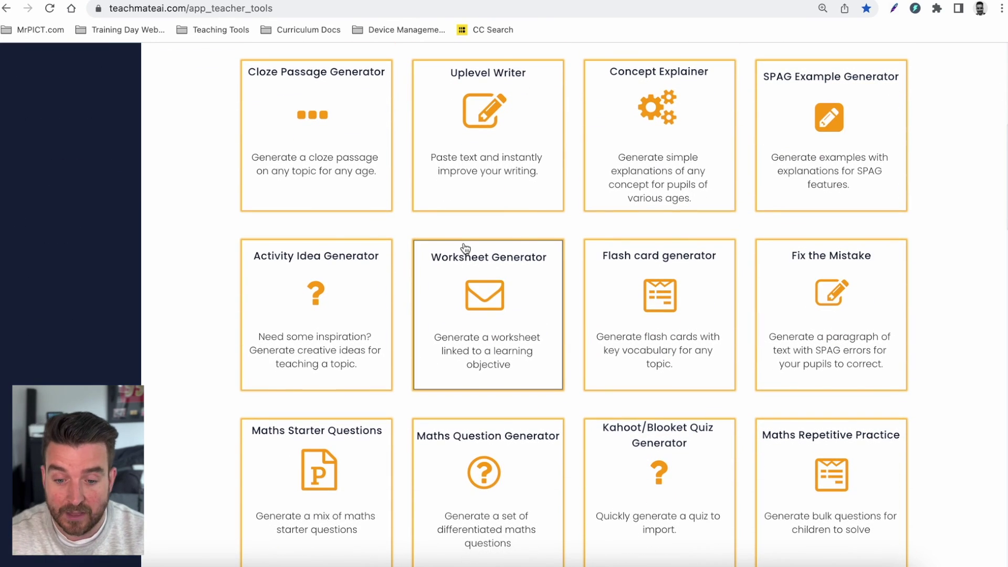
{"action": "scroll", "coordinate": [465, 246], "scroll_direction": "up", "scroll_amount": 8}
{"action": "scroll", "coordinate": [462, 243], "scroll_direction": "down", "scroll_amount": 1}
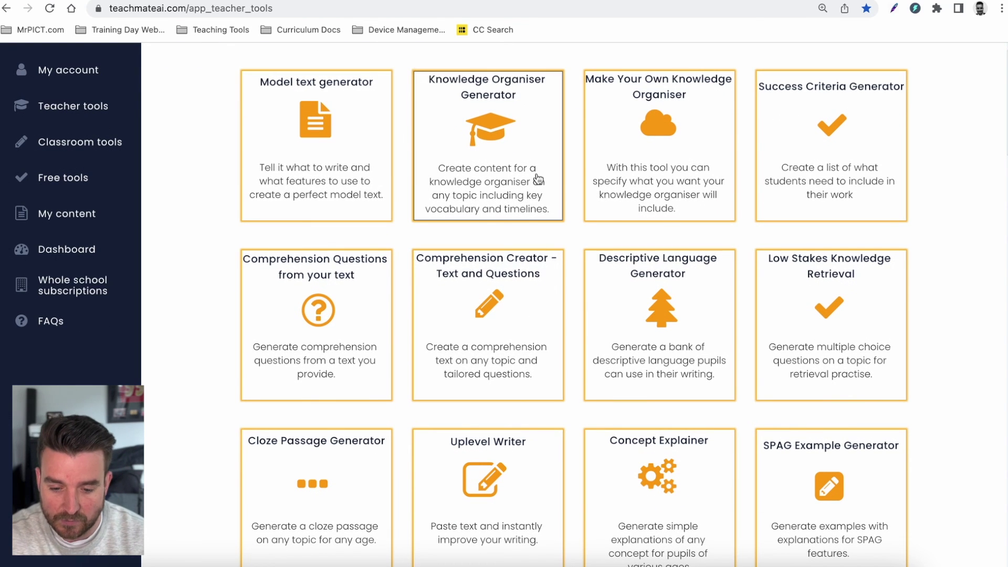
{"action": "scroll", "coordinate": [663, 209], "scroll_direction": "down", "scroll_amount": 4}
{"action": "scroll", "coordinate": [663, 209], "scroll_direction": "down", "scroll_amount": 11}
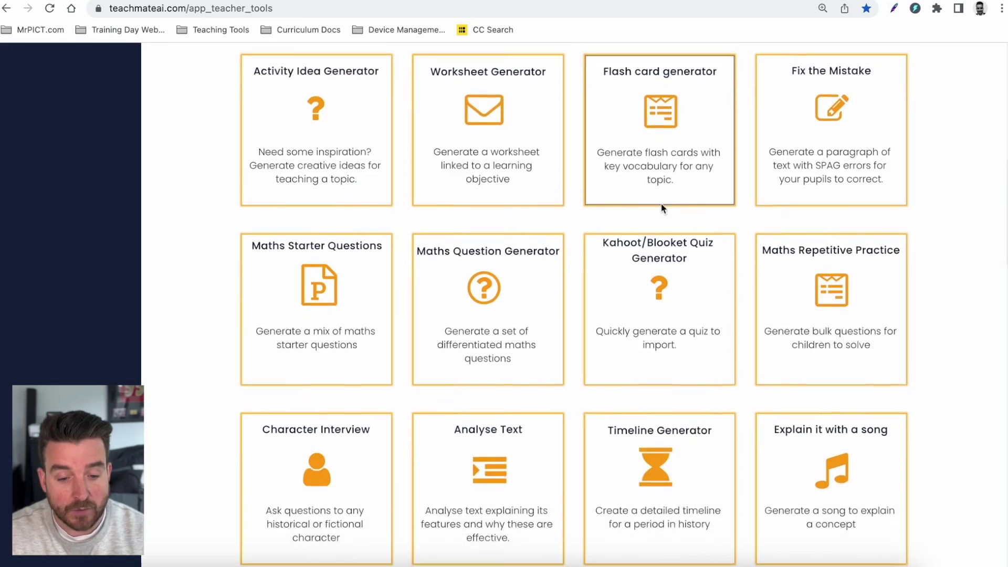
{"action": "scroll", "coordinate": [661, 208], "scroll_direction": "up", "scroll_amount": 15}
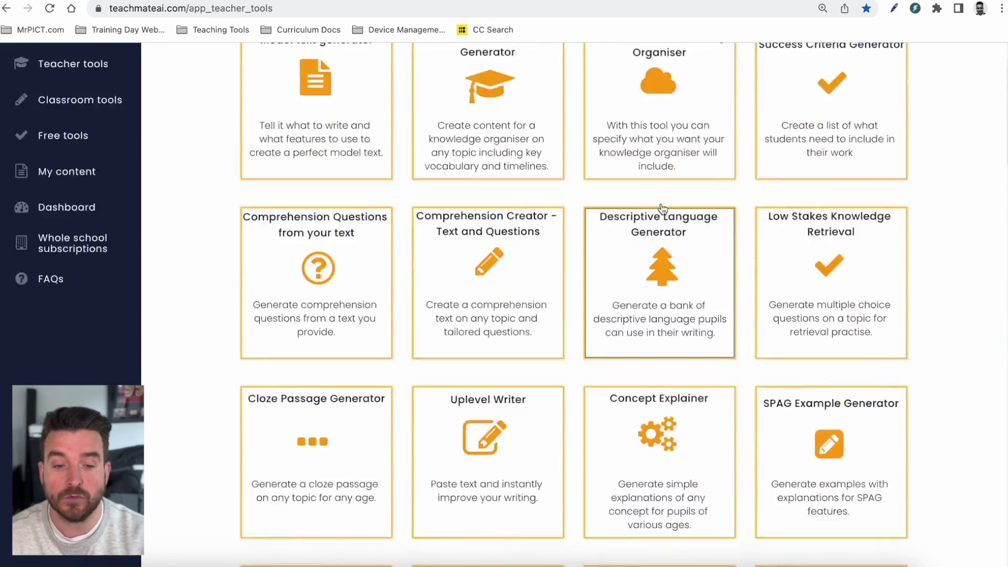